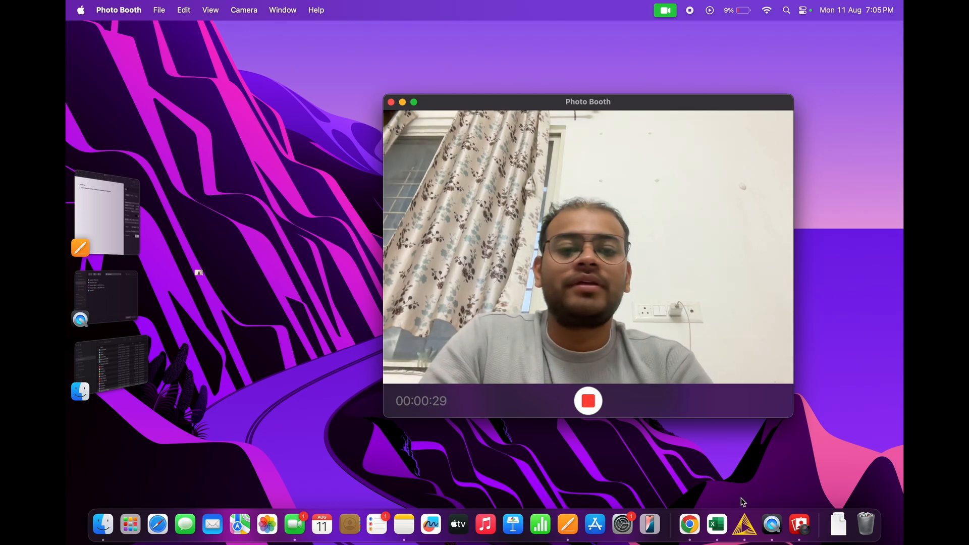
Step: Switch to KNIME and delete the Row Filter and Column Filter nodes from the Test workflow
left_click(745, 525)
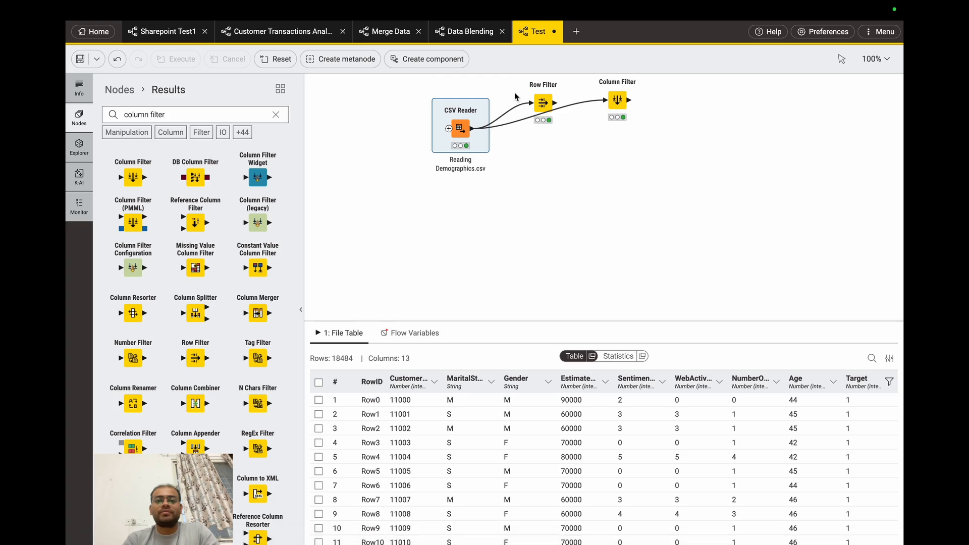
scroll(524, 199, "up", 1)
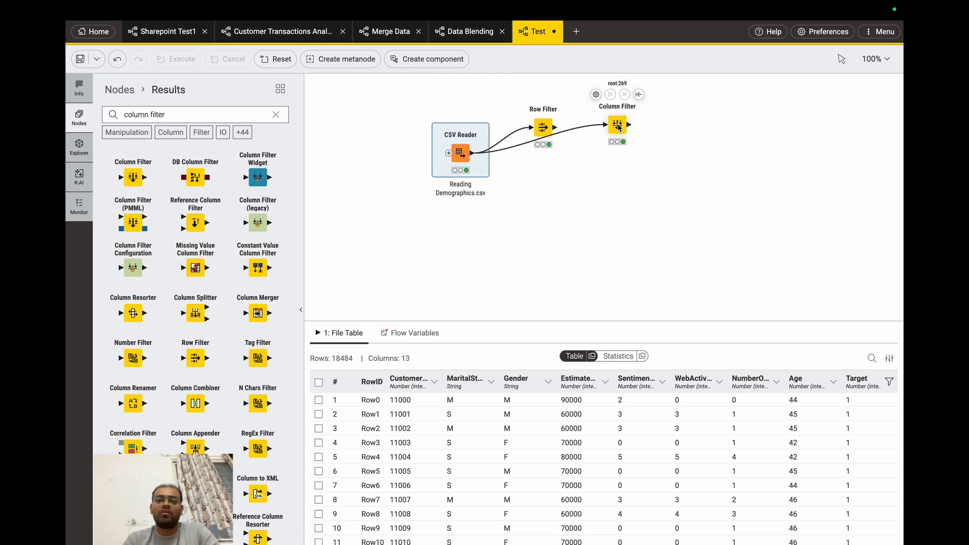
left_click_drag(511, 91, 649, 156)
key("Delete")
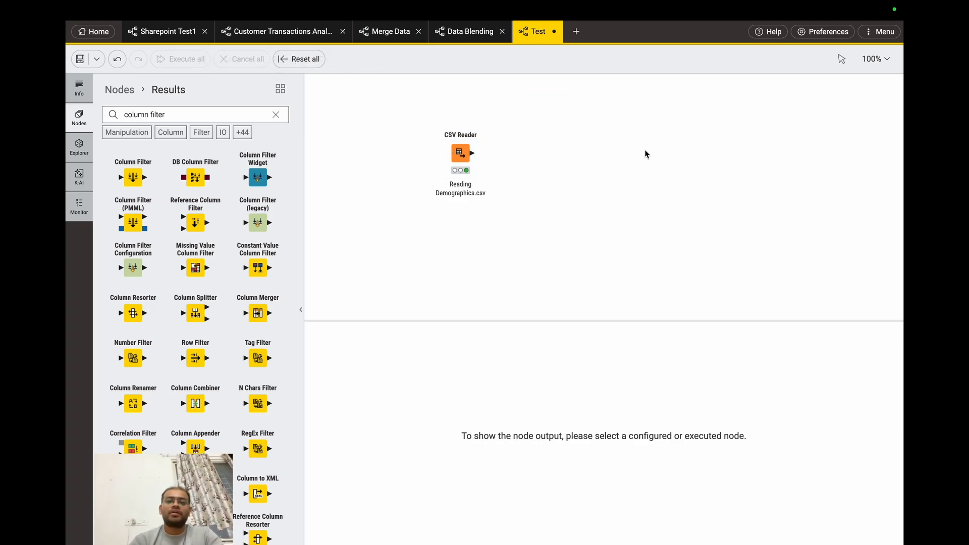
Step: Display the CSV Reader node's output table for Demographics.csv
left_click(463, 159)
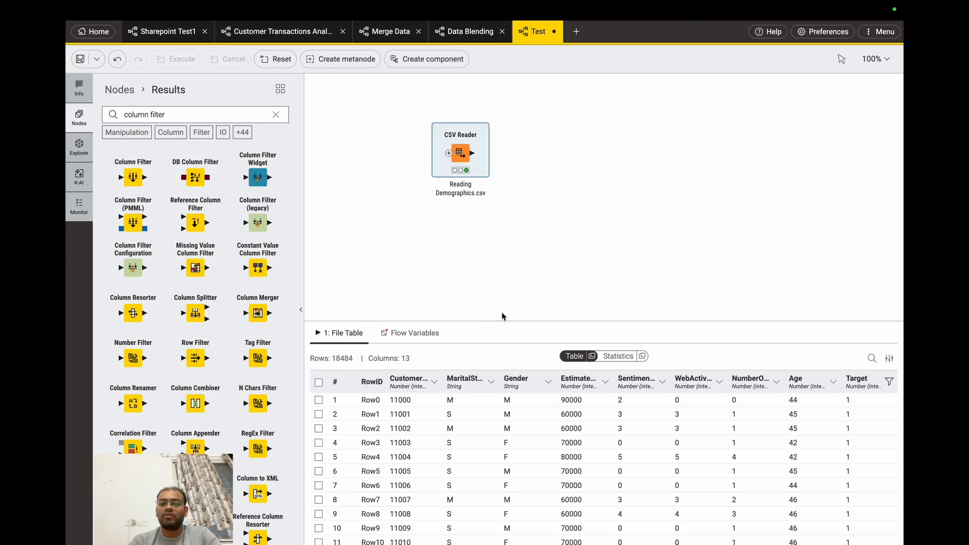
scroll(508, 273, "down", 1)
scroll(507, 276, "up", 1)
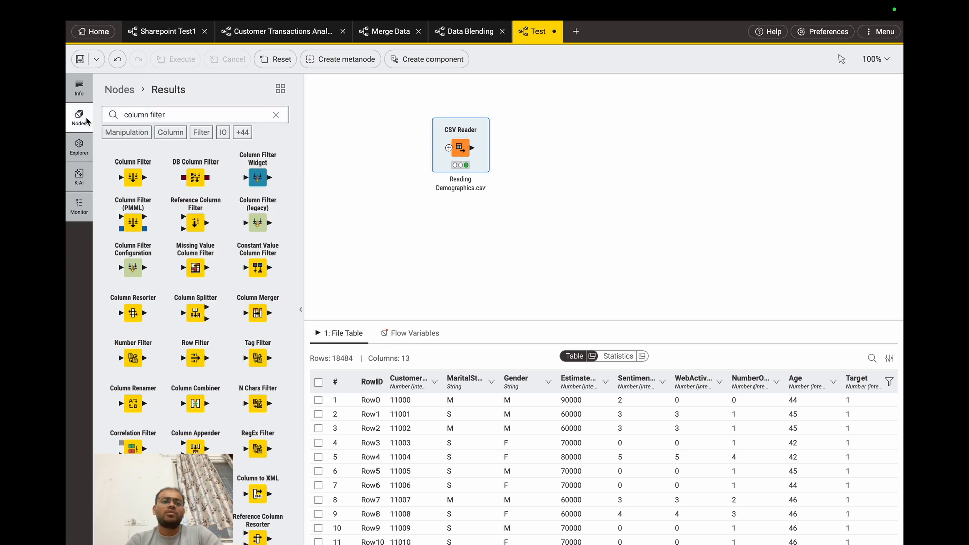
Step: Search the node repository for "resorte", add a Column Resorter beside the CSV Reader and connect the reader's output to it
left_click(275, 114)
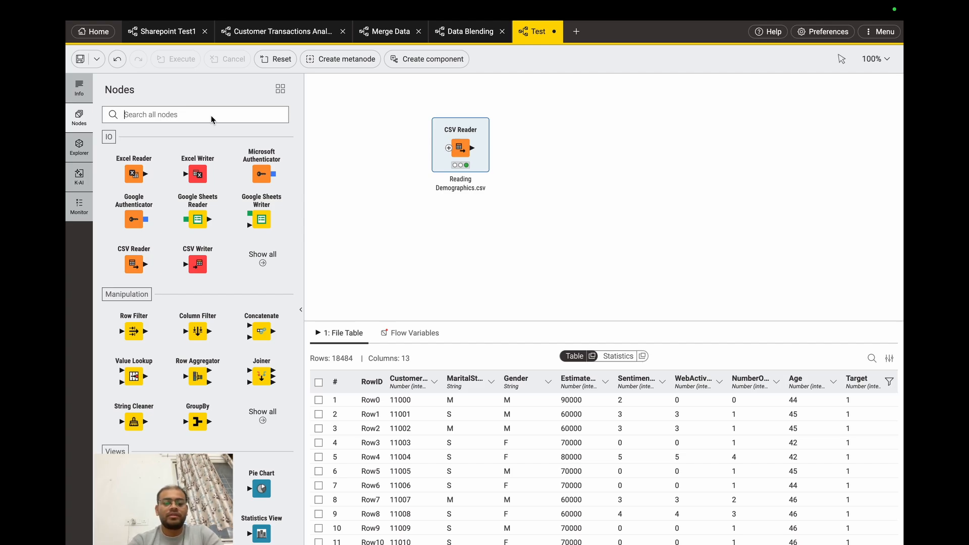
type("resorte")
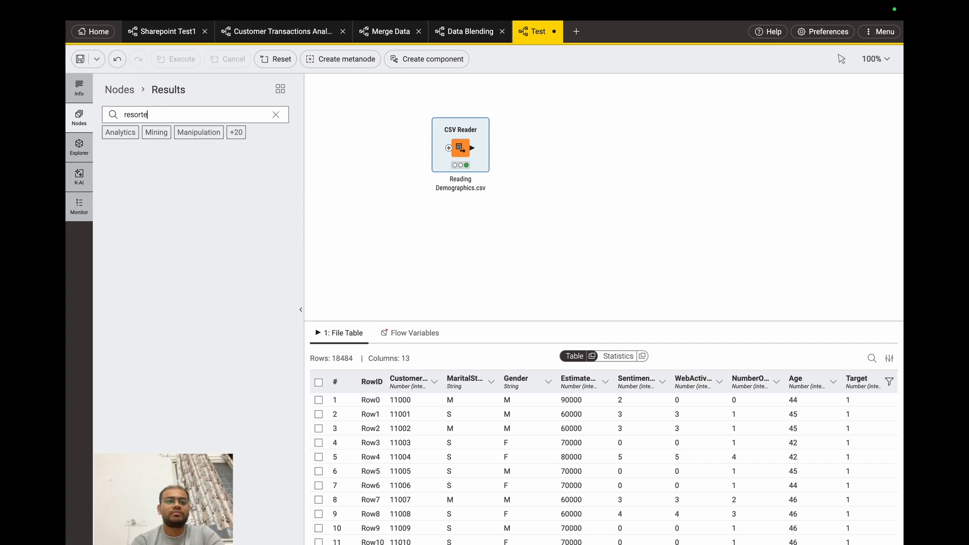
left_click_drag(134, 177, 549, 151)
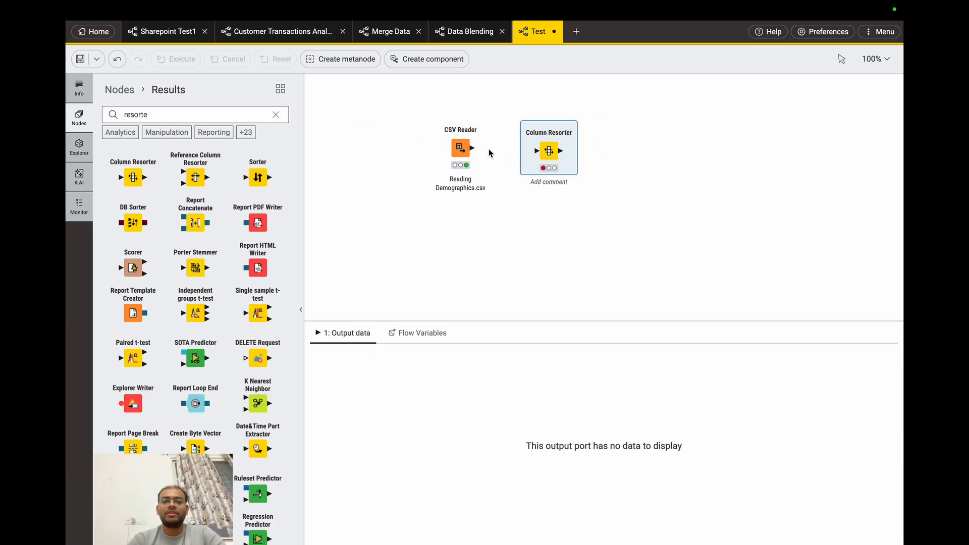
left_click_drag(474, 149, 537, 151)
Step: Open the Column Resorter's configuration and order its columns alphabetically from A to Z
left_click(529, 121)
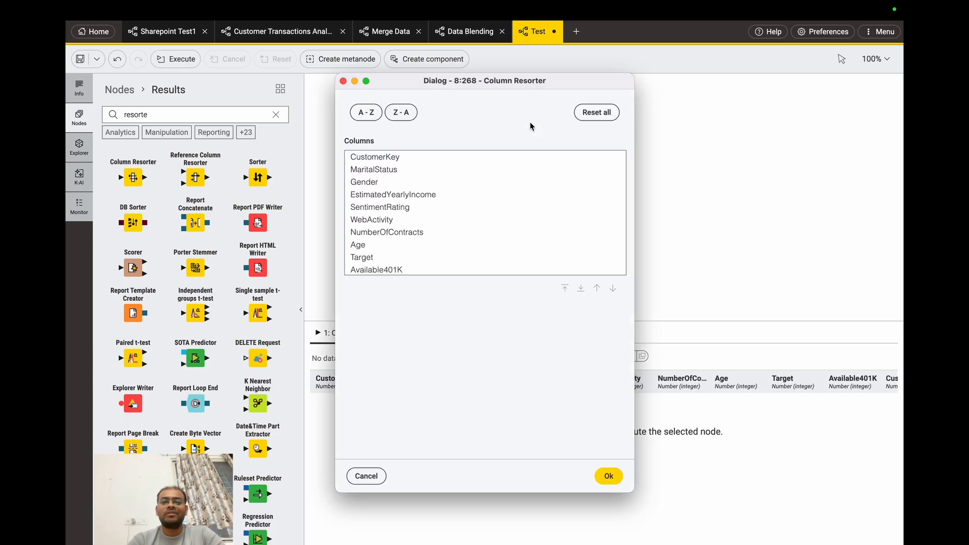
scroll(429, 222, "down", 3)
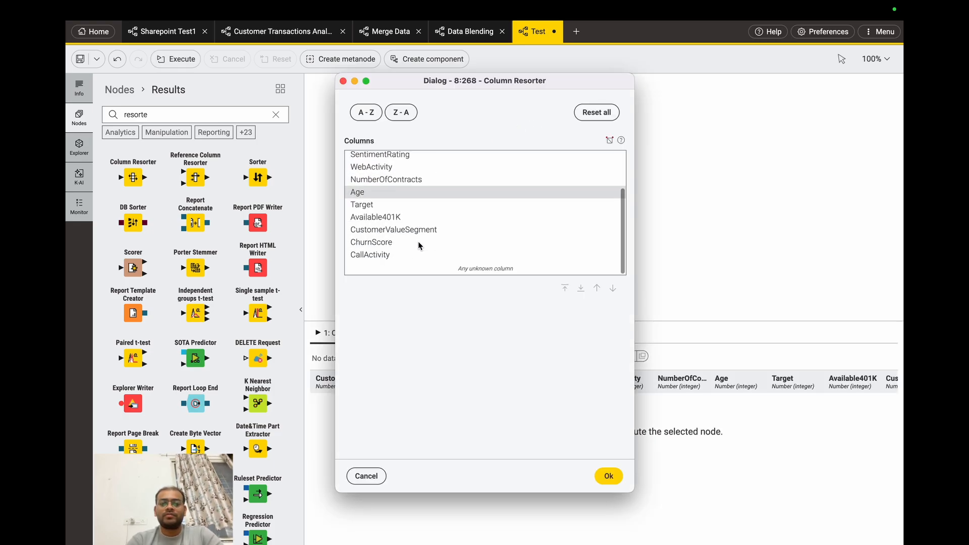
scroll(418, 241, "up", 3)
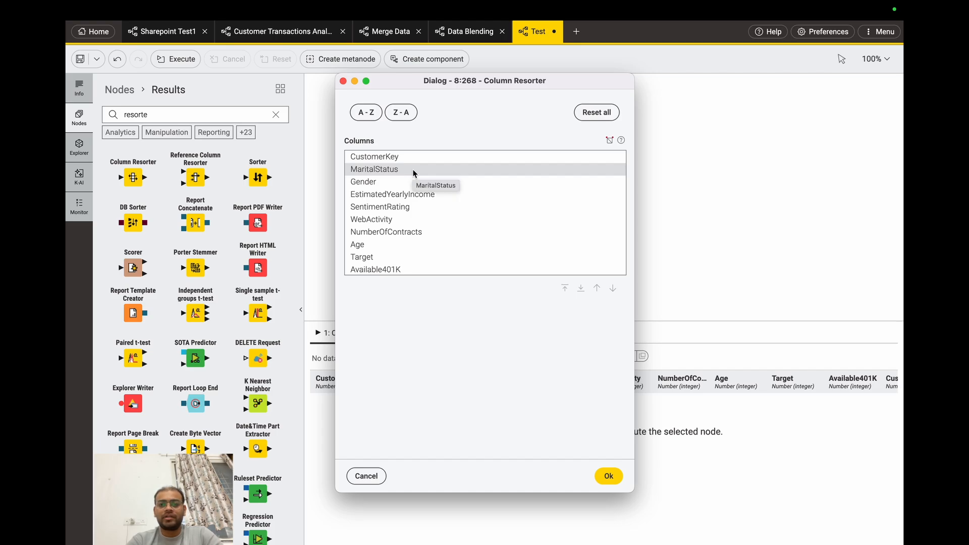
left_click(367, 114)
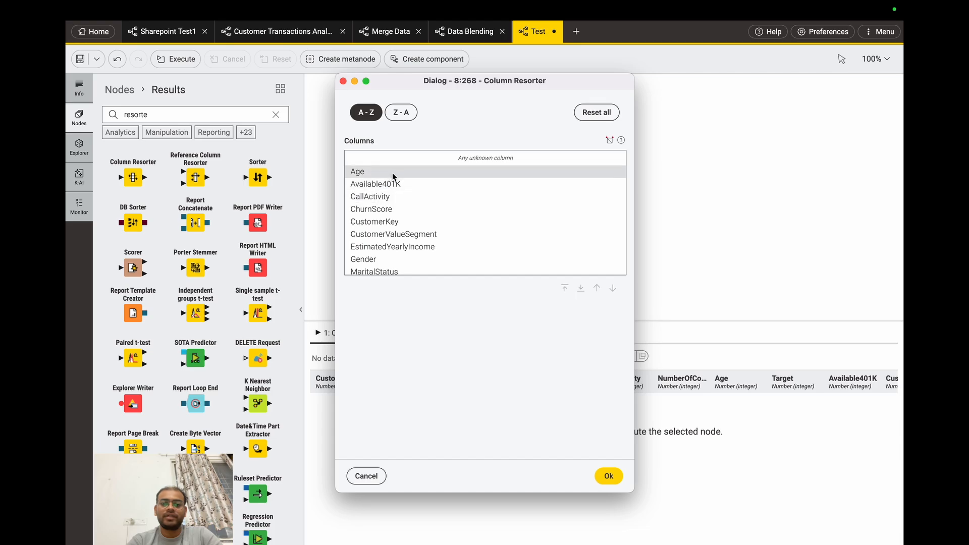
left_click(401, 113)
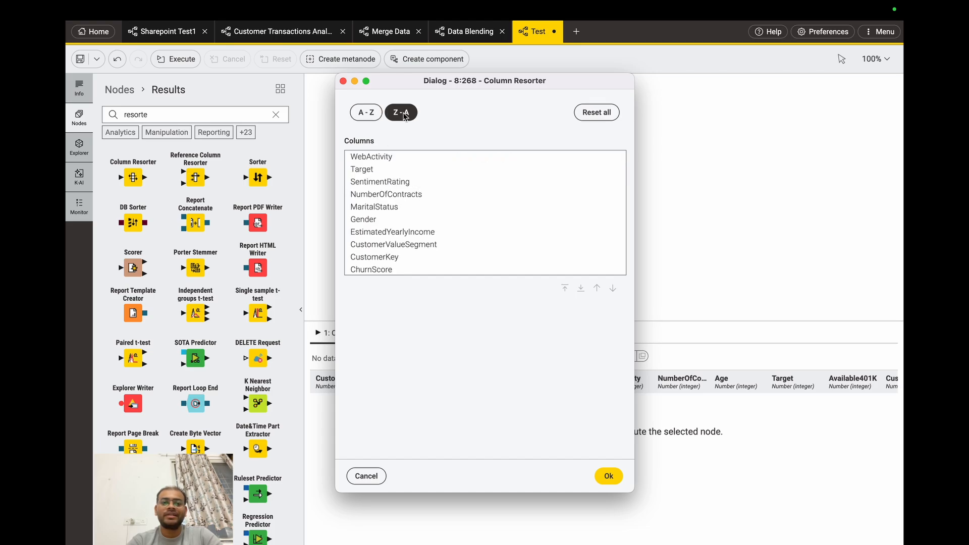
left_click(368, 113)
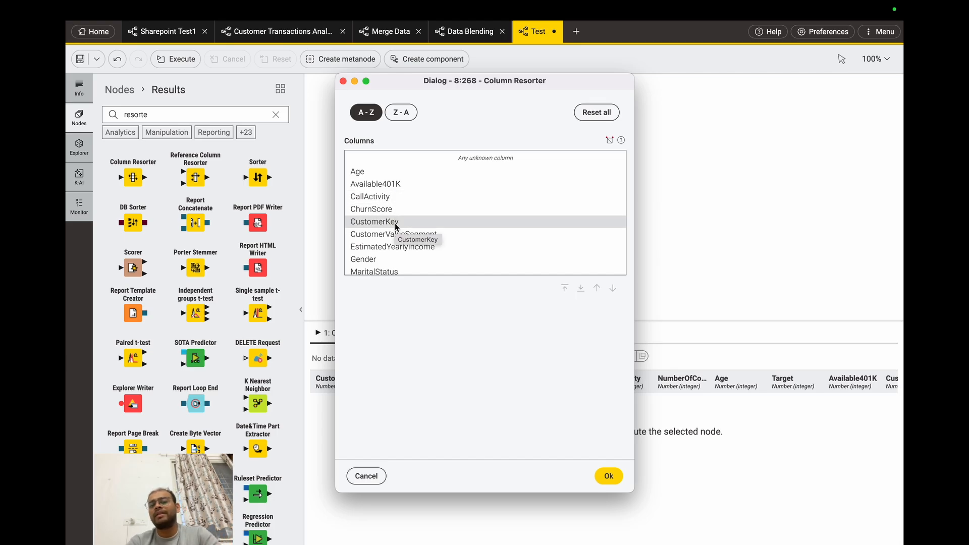
Step: Move the Gender column to the very start of the column order
scroll(400, 245, "down", 2)
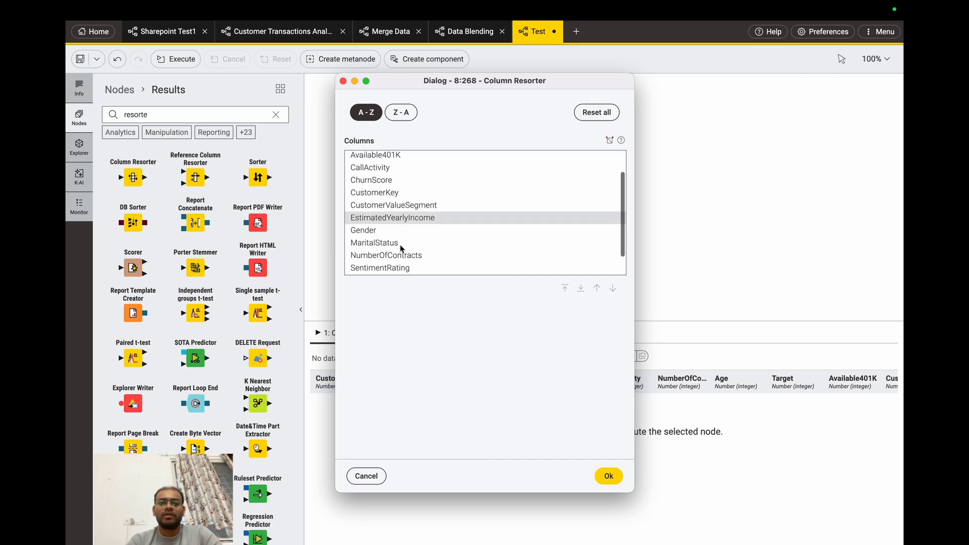
scroll(400, 245, "up", 1)
left_click(390, 252)
scroll(390, 252, "down", 1)
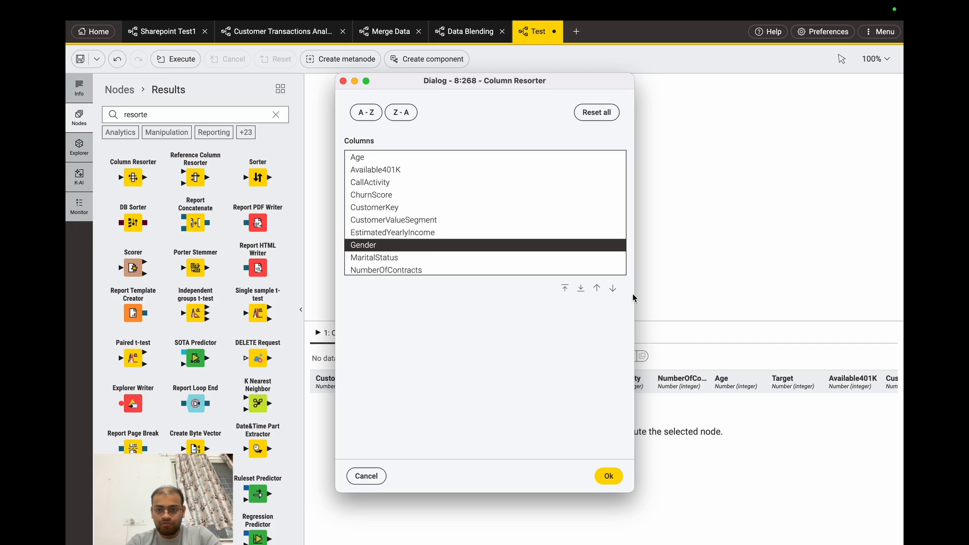
left_click(564, 289)
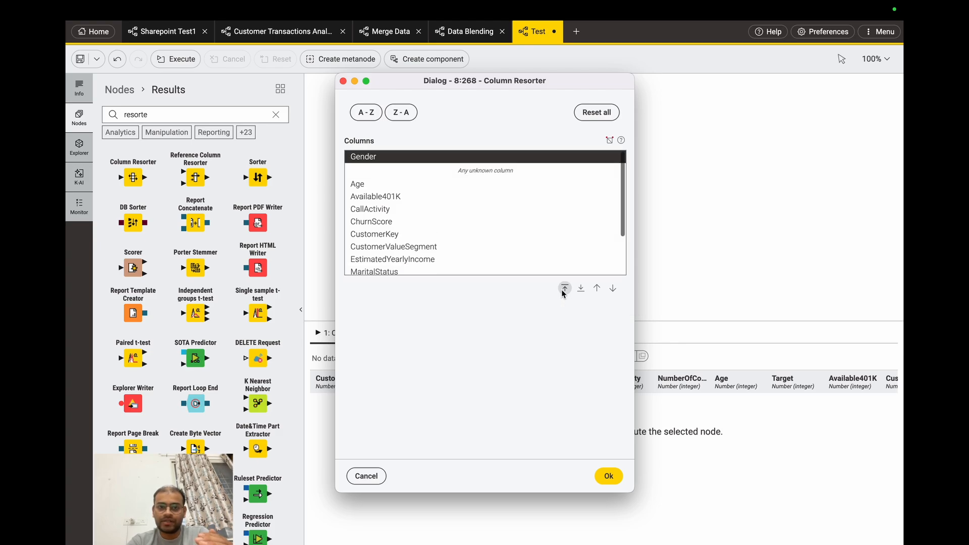
Step: Move the "Any unknown column" placeholder to the end of the column order
left_click(435, 172)
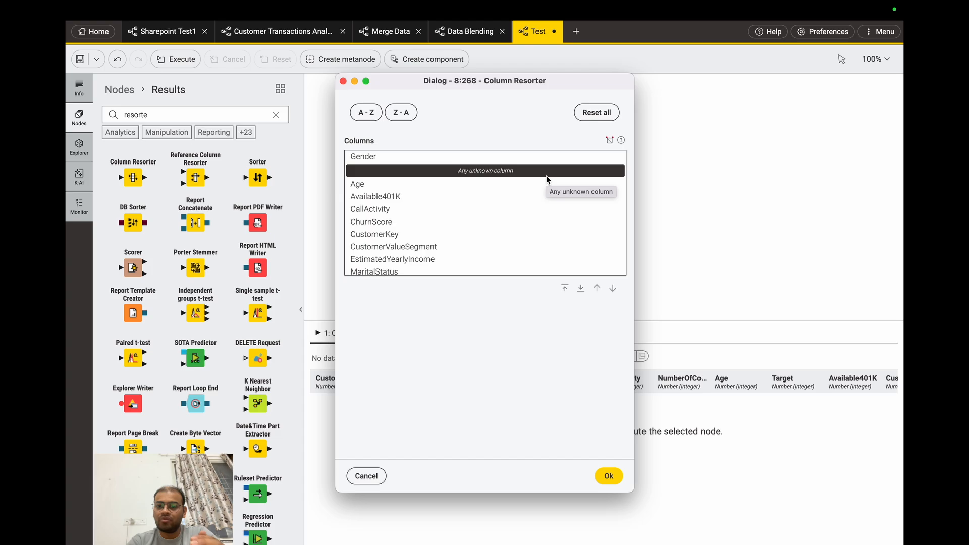
left_click(581, 288)
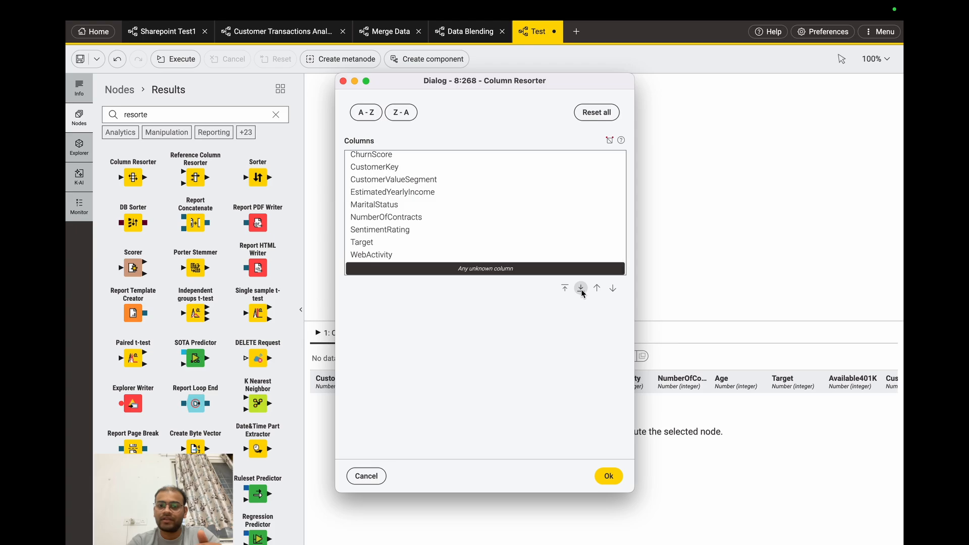
scroll(504, 253, "up", 1)
scroll(504, 251, "down", 2)
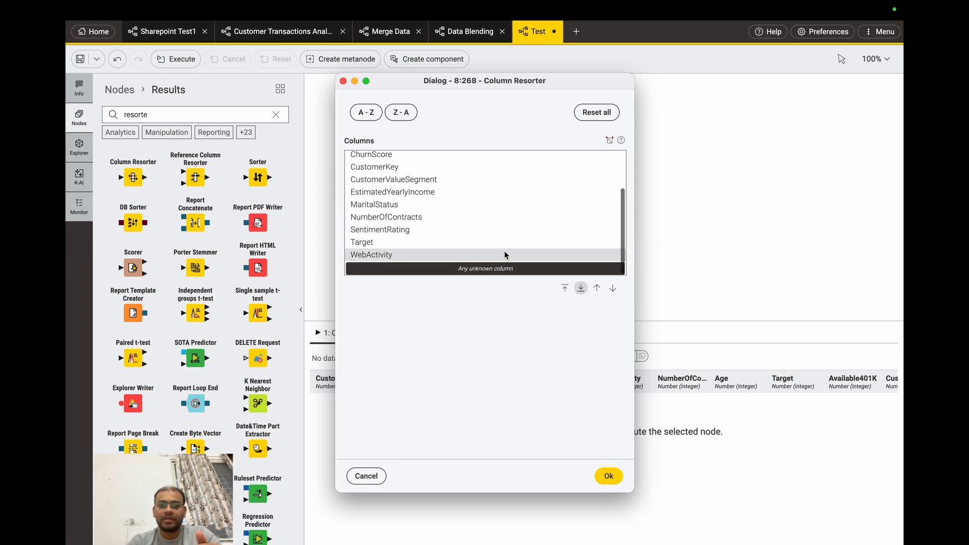
Step: Move the MaritalStatus column up to second place, directly after Gender
scroll(504, 250, "up", 2)
left_click(460, 222)
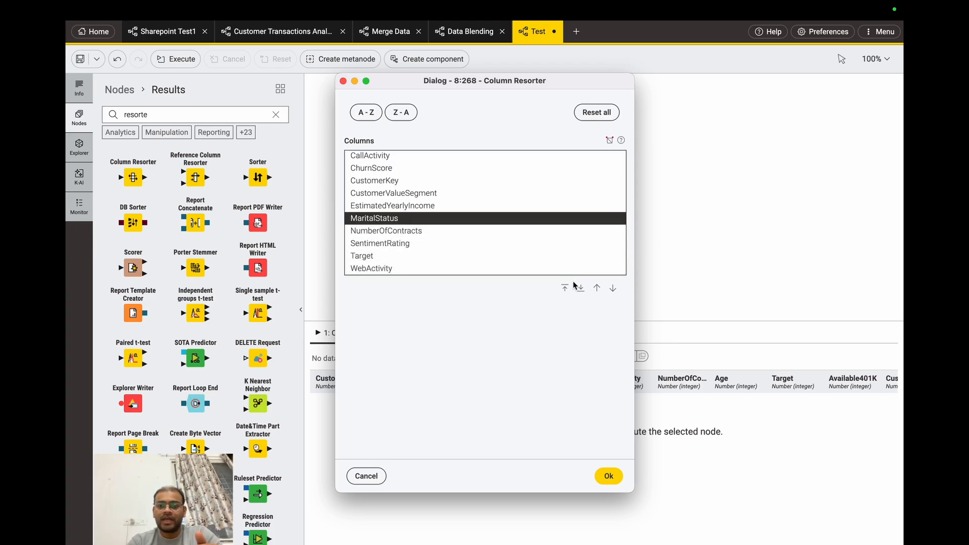
scroll(491, 236, "up", 2)
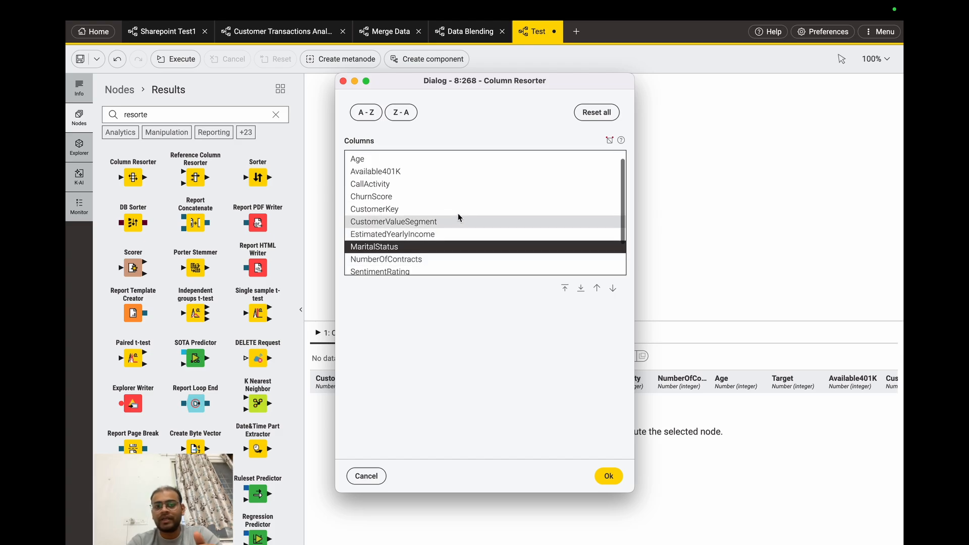
scroll(458, 214, "up", 1)
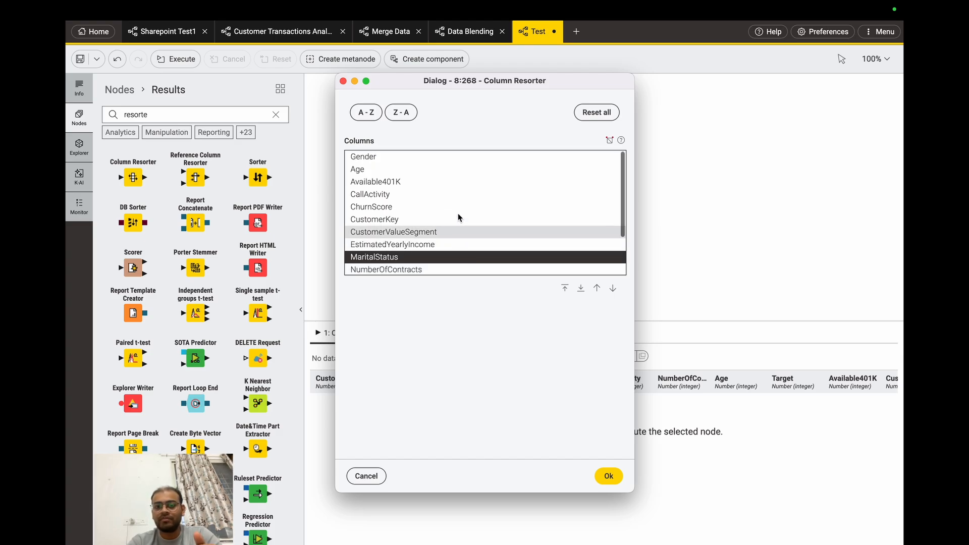
left_click(598, 288)
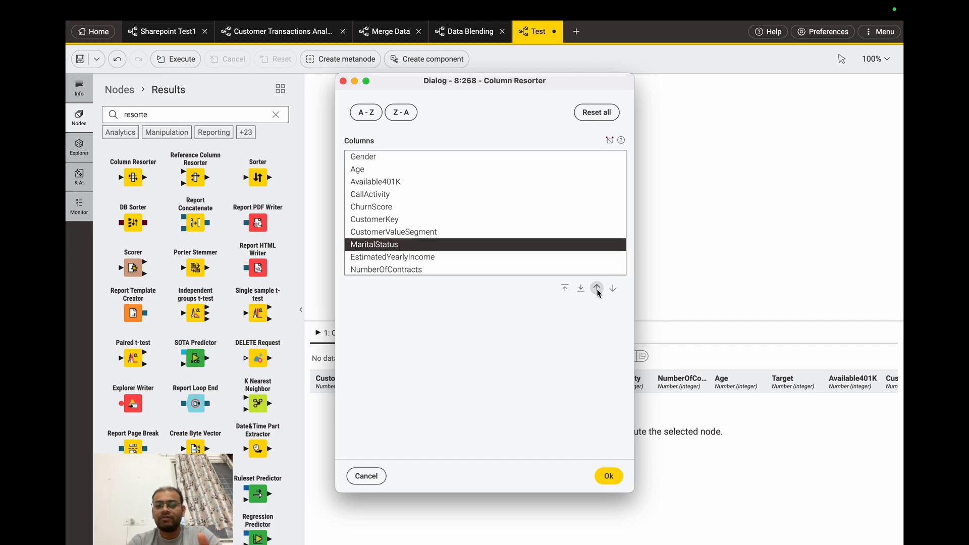
left_click(597, 288)
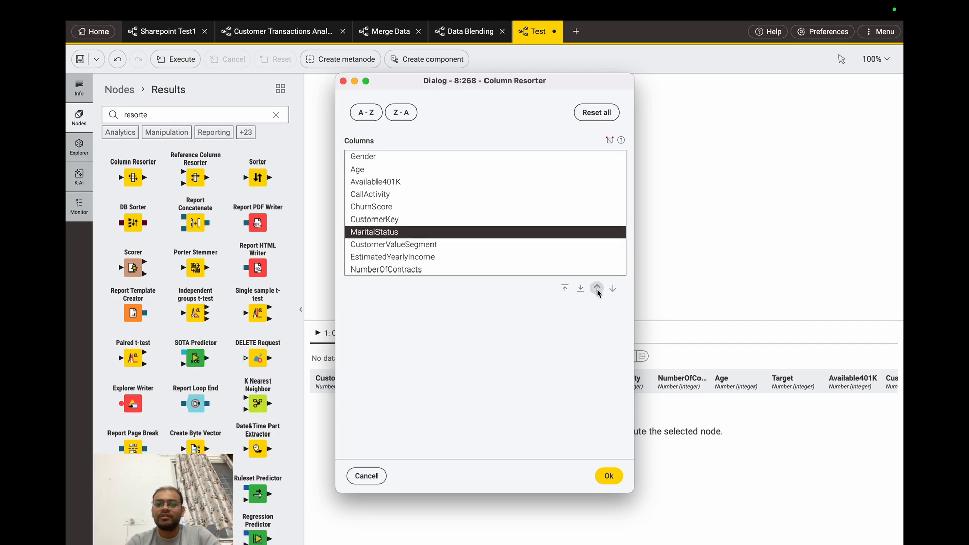
left_click(598, 288)
left_click(597, 288)
left_click(597, 289)
left_click(598, 288)
left_click(598, 288)
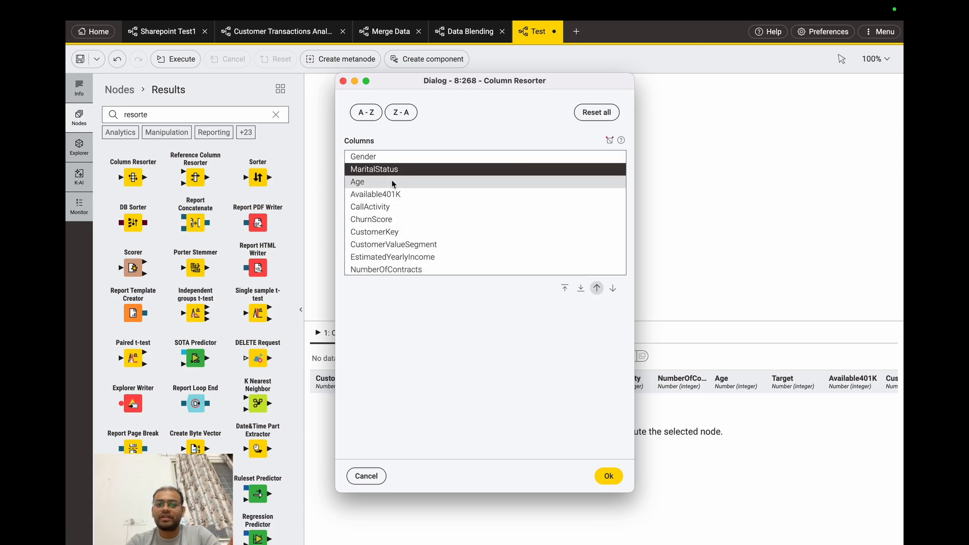
Step: Move the CustomerKey column up to third place, directly after MaritalStatus
left_click(417, 234)
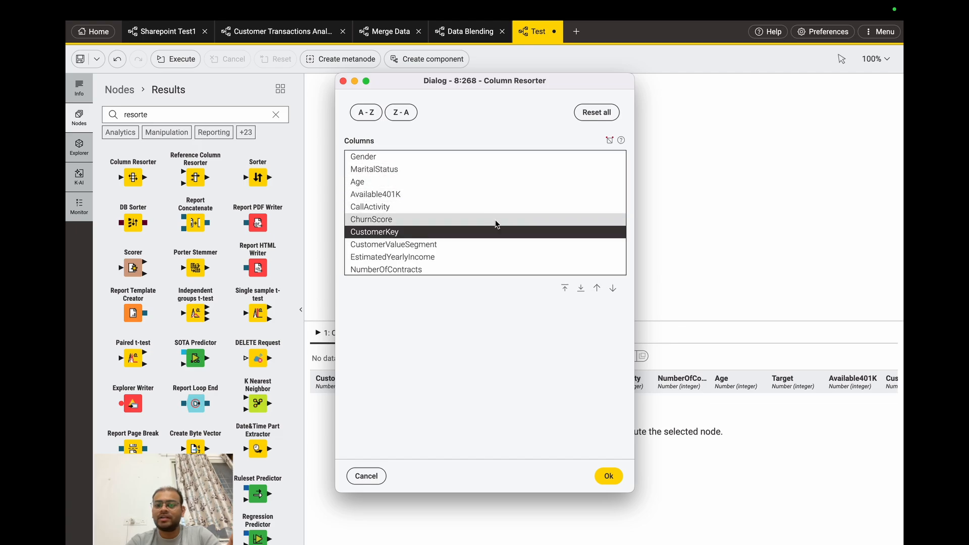
left_click(597, 288)
left_click(597, 289)
left_click(597, 289)
left_click(597, 288)
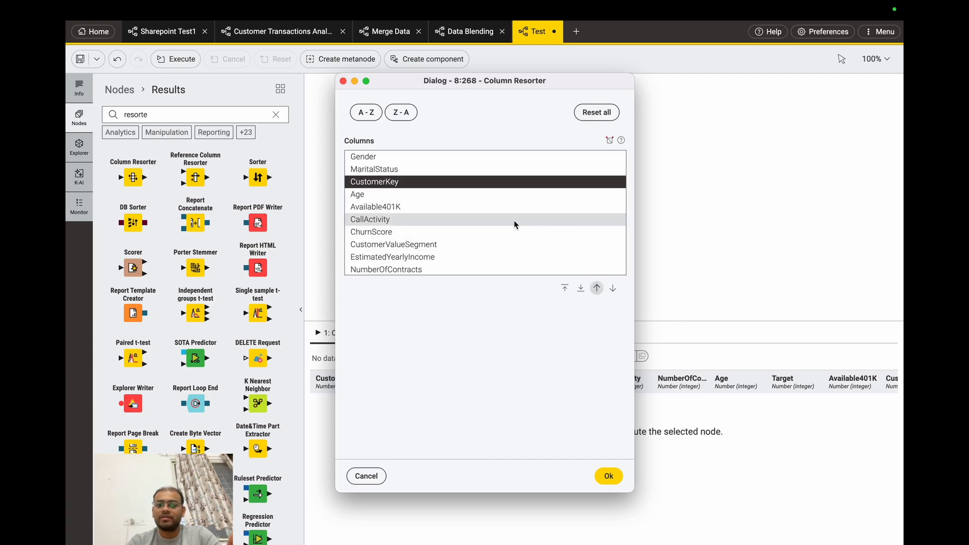
Step: Move the Age column down three places so it directly follows ChurnScore
left_click(419, 199)
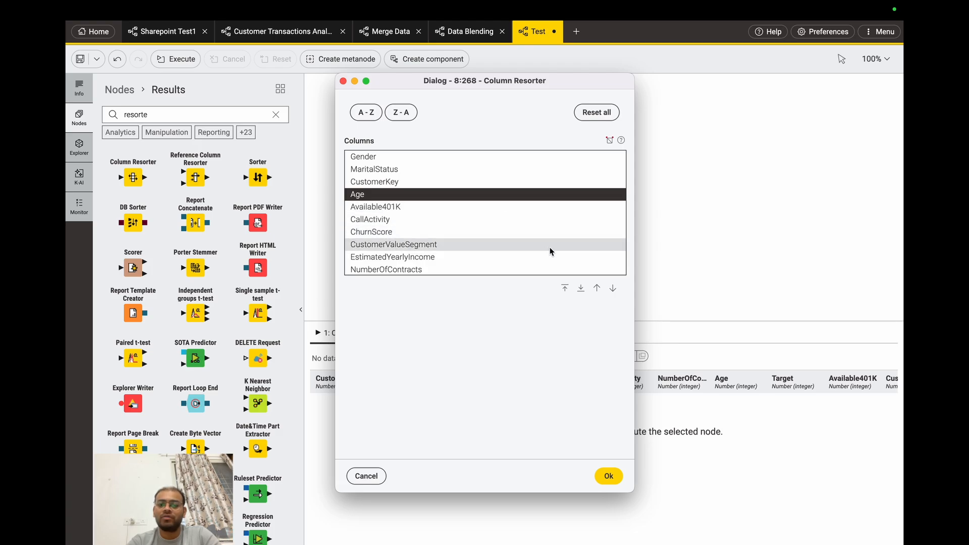
left_click(613, 288)
left_click(612, 288)
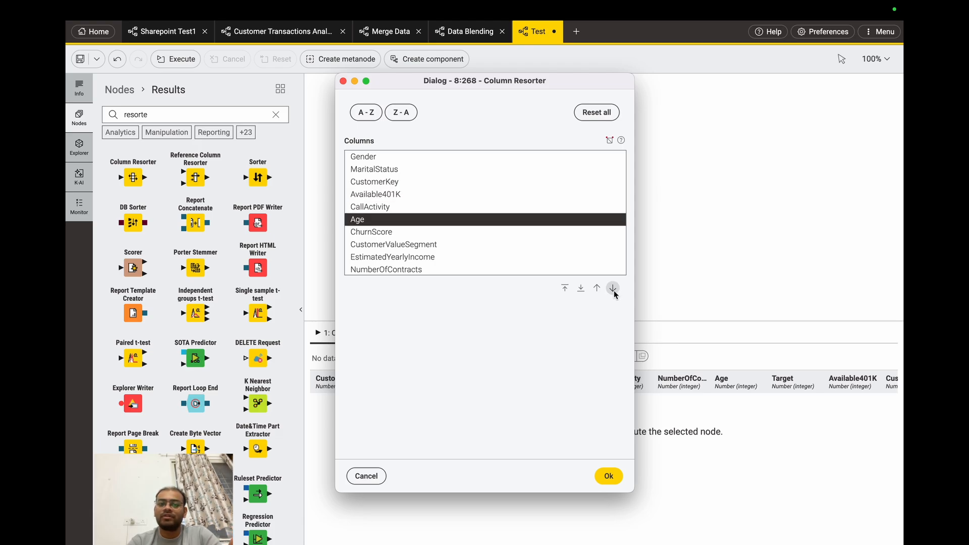
left_click(614, 289)
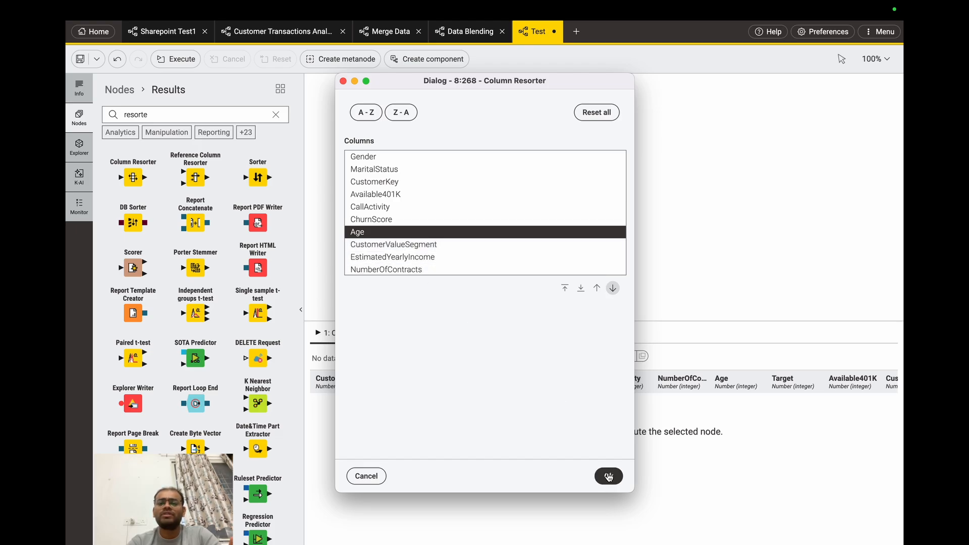
Step: Apply the new column order and execute the Column Resorter node
left_click(609, 477)
mouse_move(550, 133)
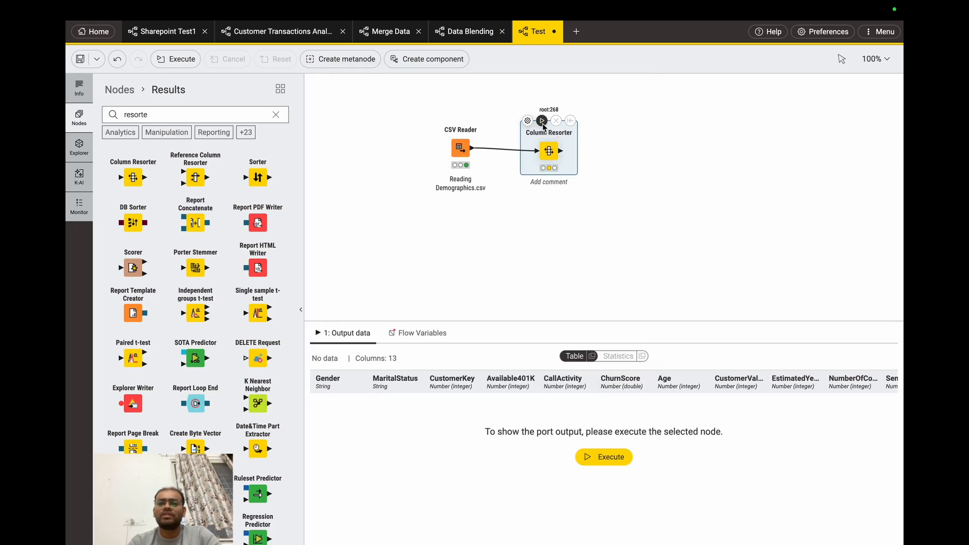
left_click(543, 121)
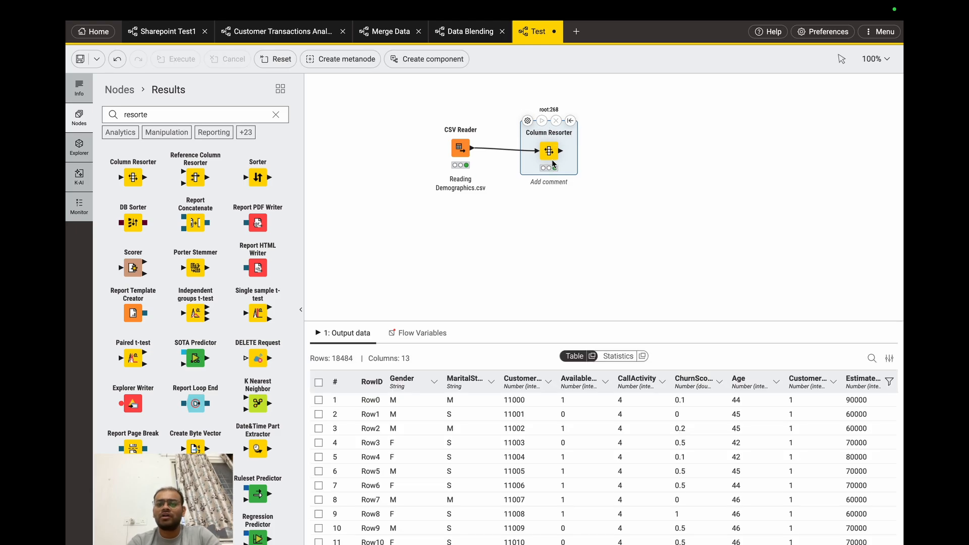